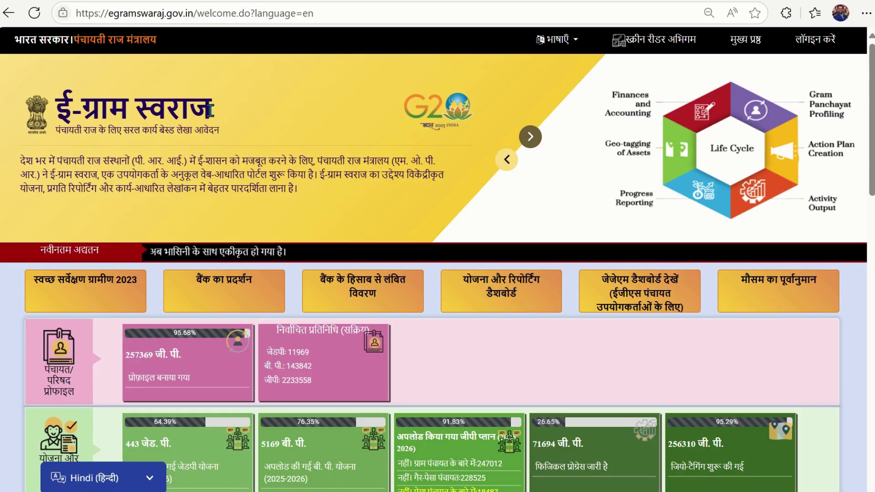
- Highlight the eGramSwaraj portal title on the home page, then clear the highlight
drag(213, 110, 57, 113)
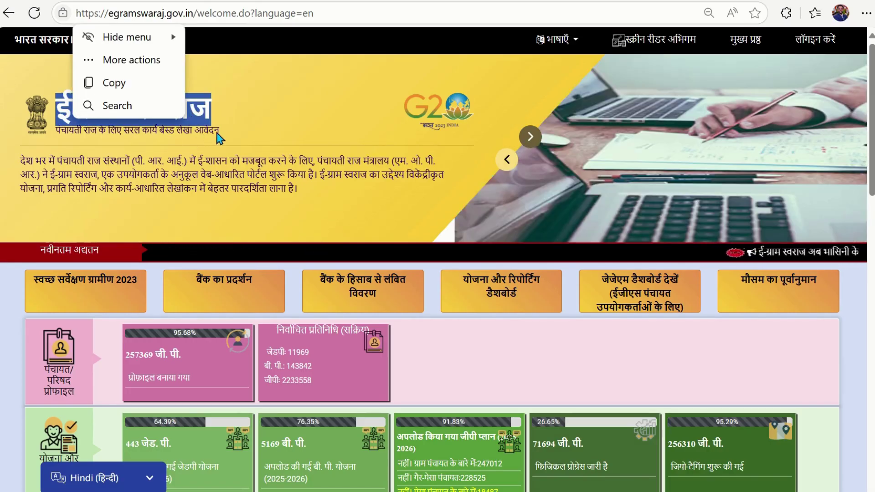
click(217, 132)
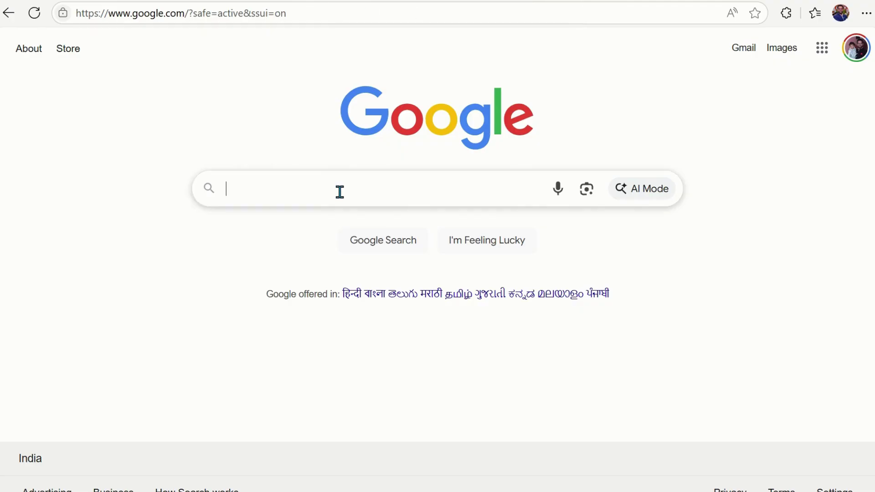
- Search Google for 'egramswaraj' by typing 'egram' and choosing the suggestion
click(339, 192)
text(egram)
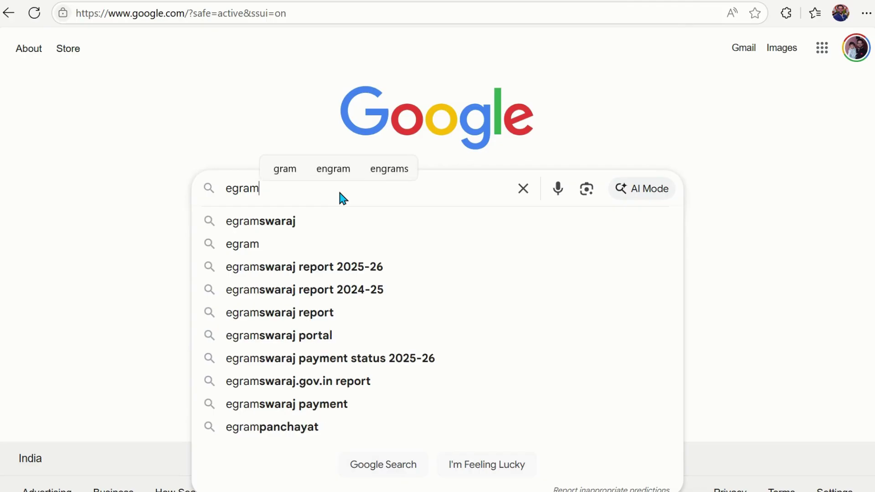
click(339, 233)
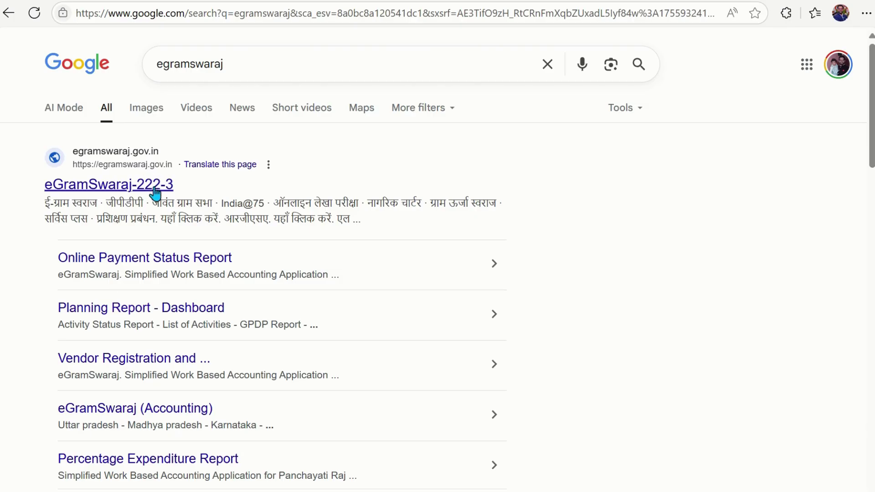
- Open the official eGramSwaraj-222-3 result and close the Panchayat Advancement Index popup
click(155, 193)
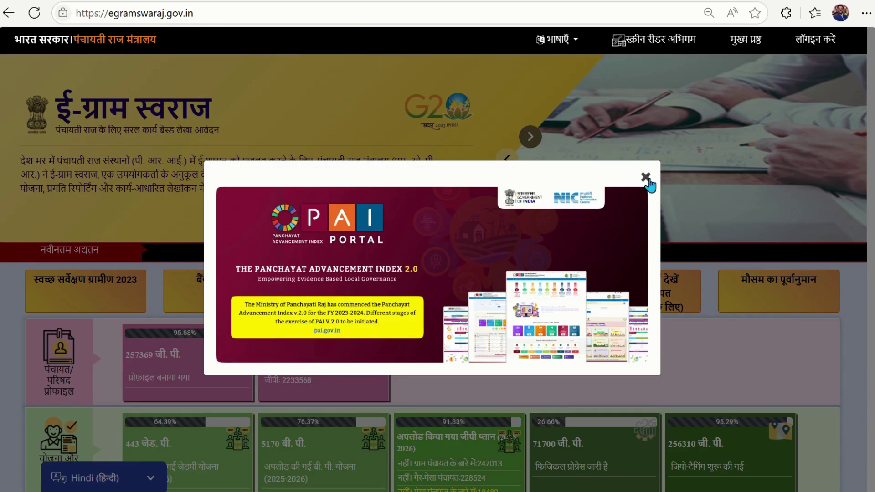
click(647, 178)
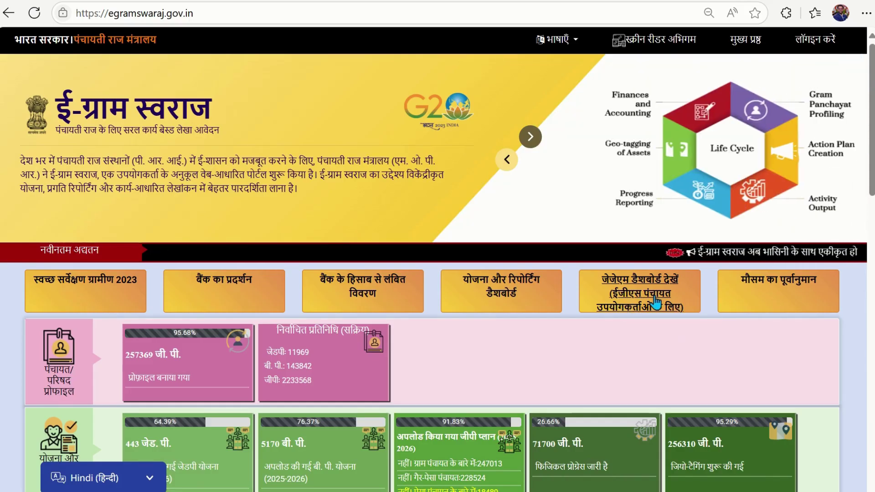
- Open the JJM Dashboard tile, read the sign-in note, then switch to the logged-in Panchayat Profile tab
click(655, 303)
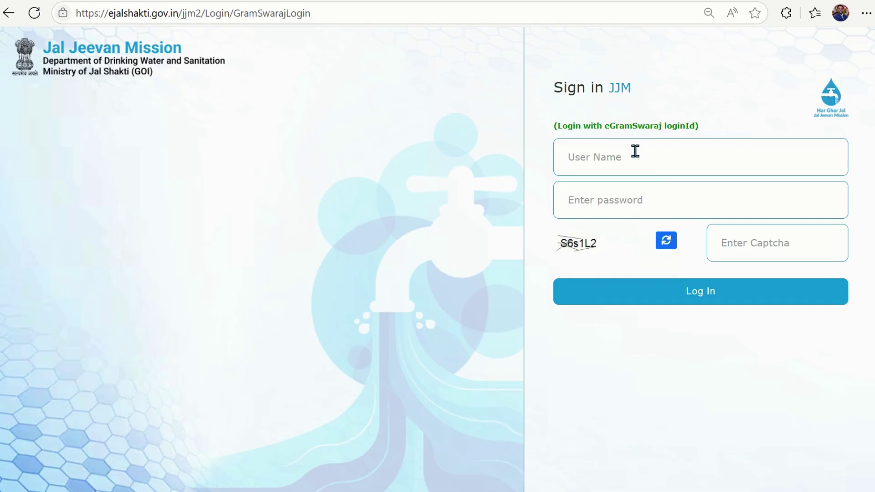
drag(554, 126, 702, 132)
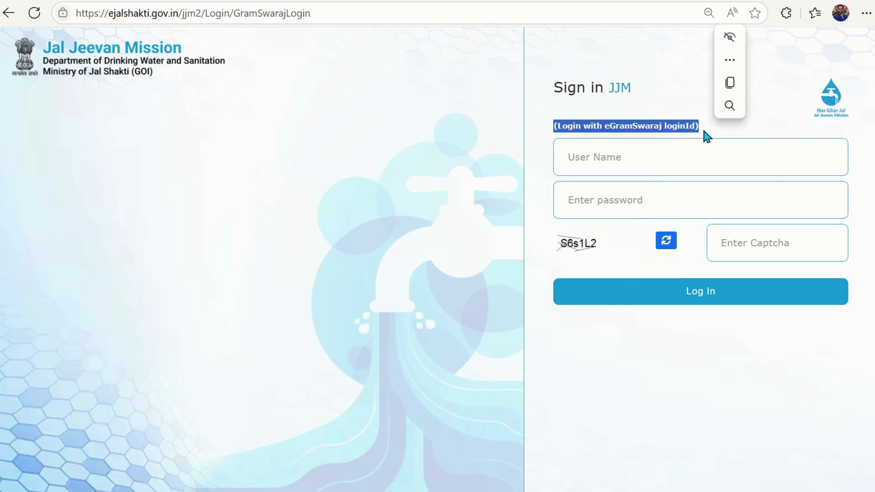
click(668, 159)
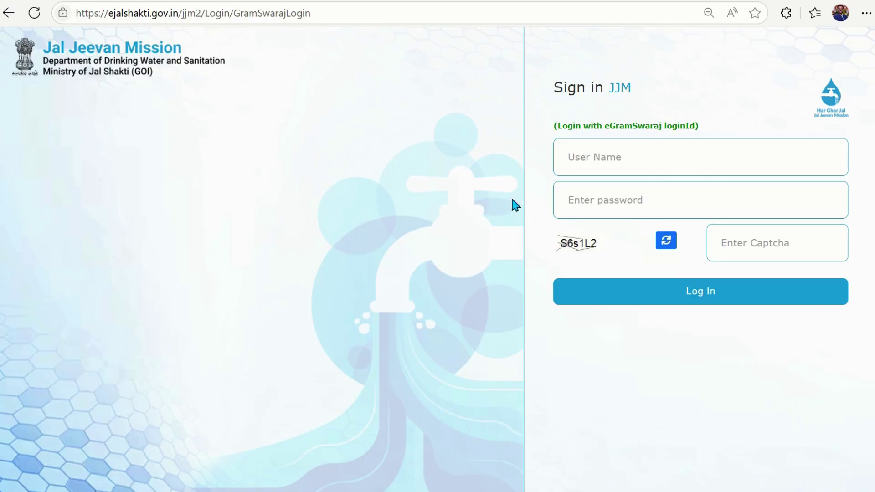
click(325, 0)
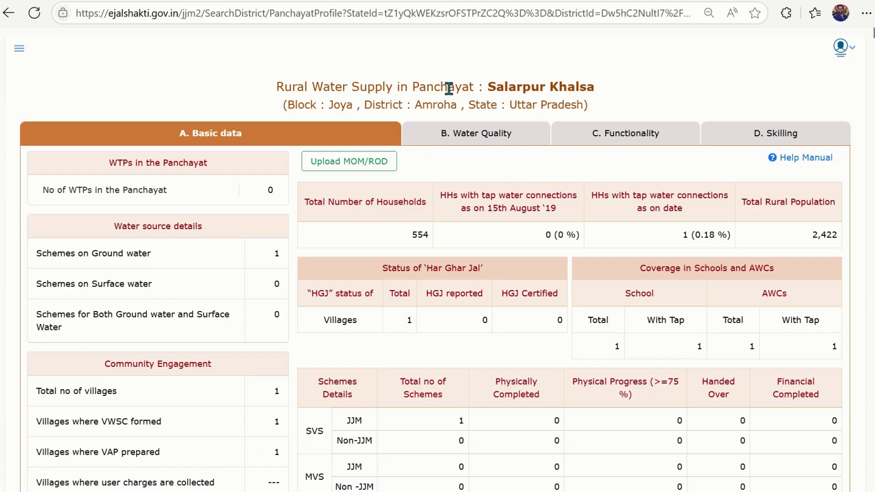
drag(488, 88, 606, 97)
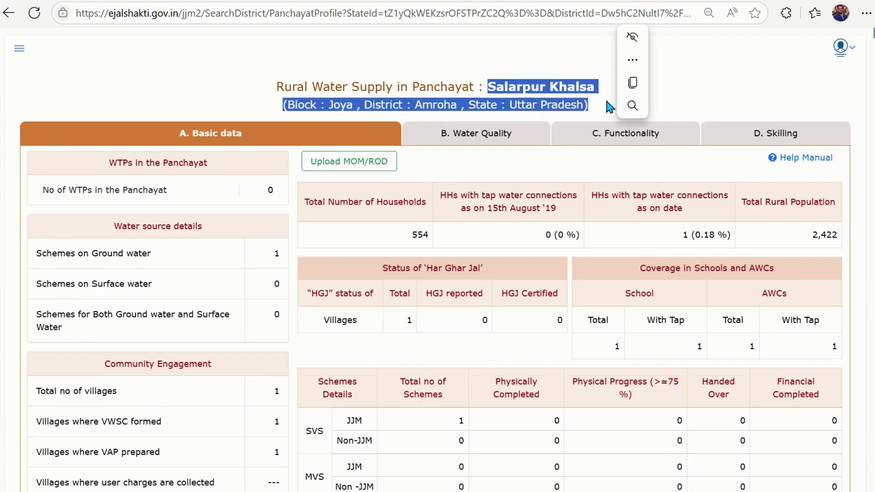
click(603, 109)
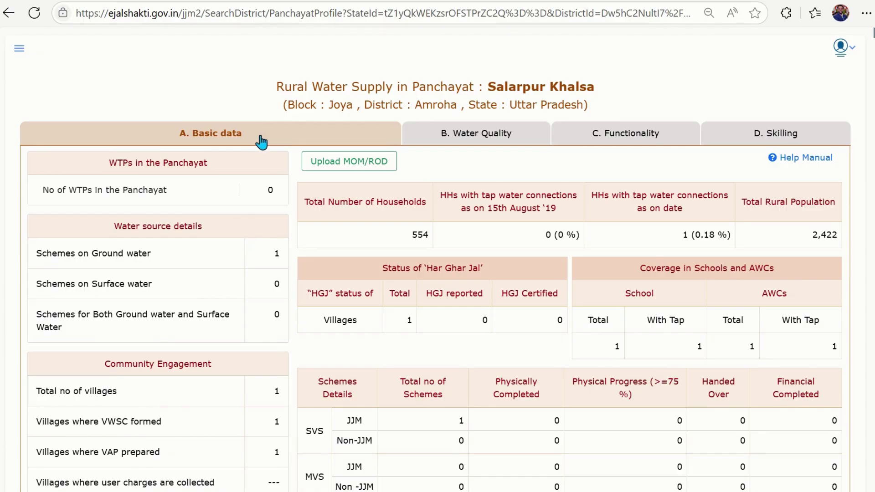
click(480, 139)
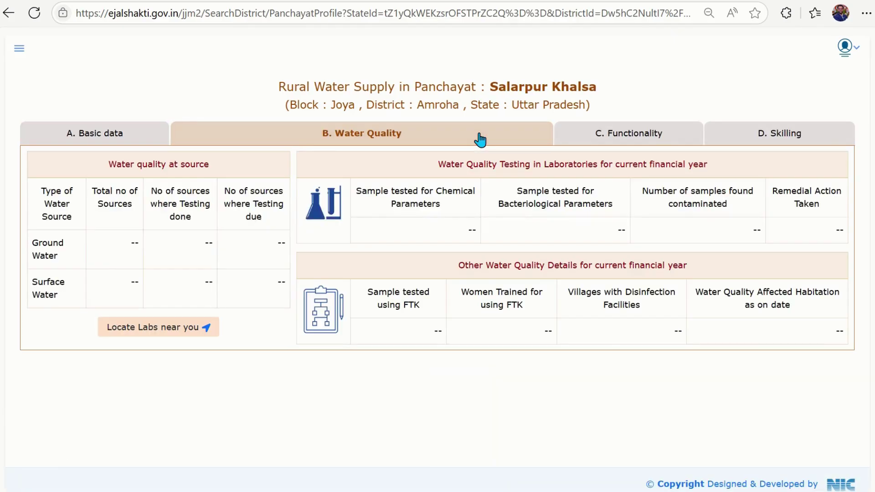
click(624, 139)
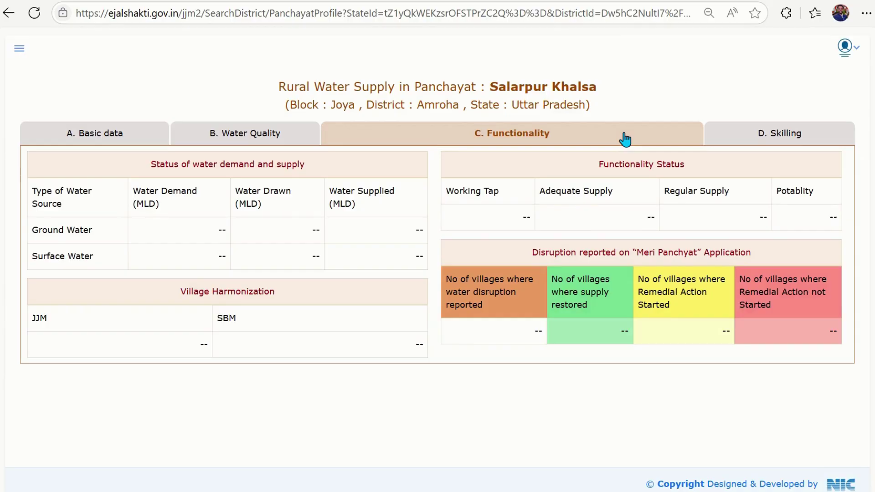
click(778, 136)
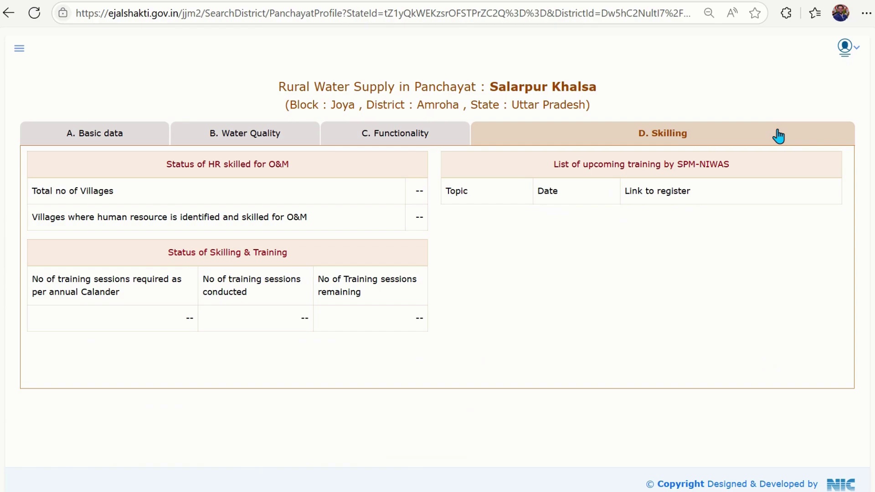
click(126, 143)
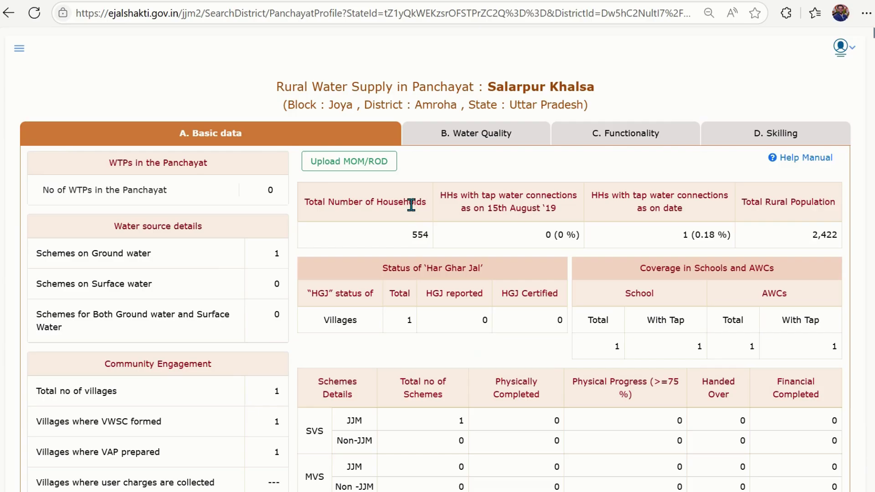
double_click(416, 235)
click(533, 236)
drag(647, 269, 777, 284)
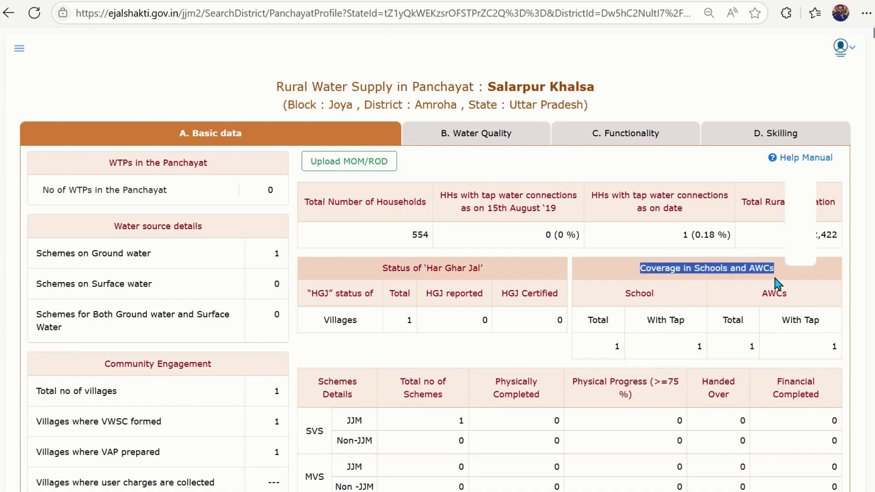
click(561, 361)
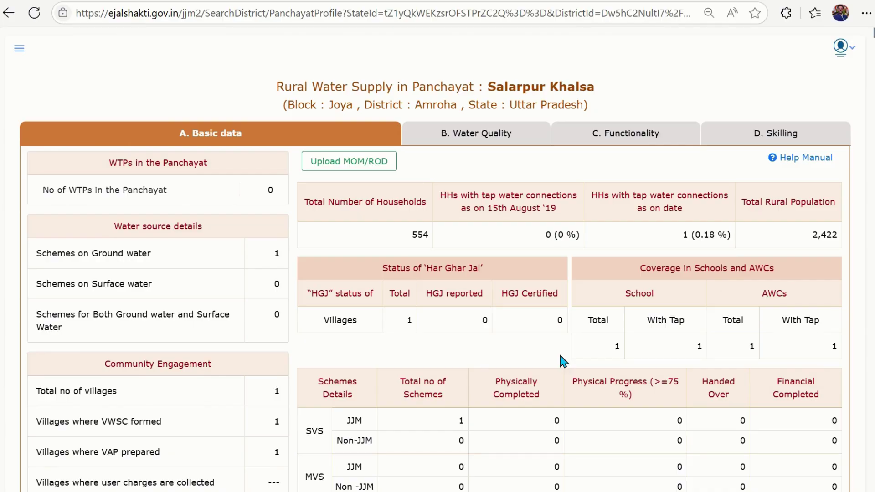
scroll(560, 356, down, 5)
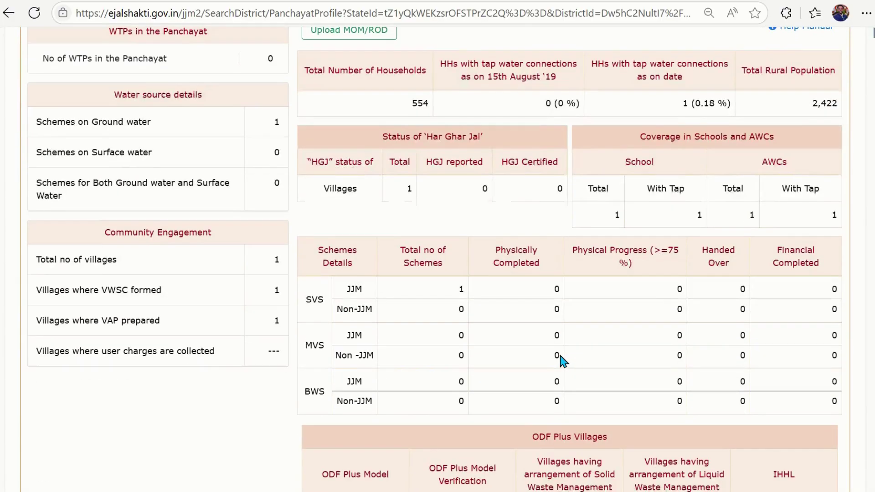
scroll(560, 356, up, 5)
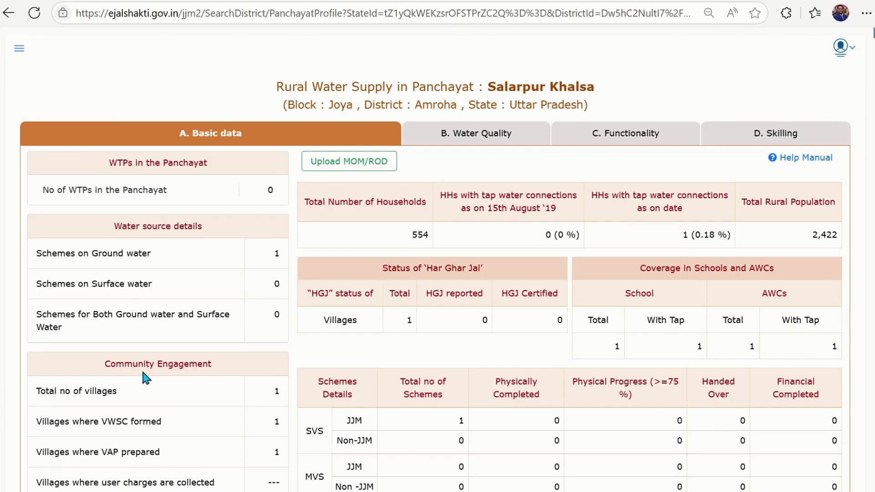
scroll(141, 368, down, 2)
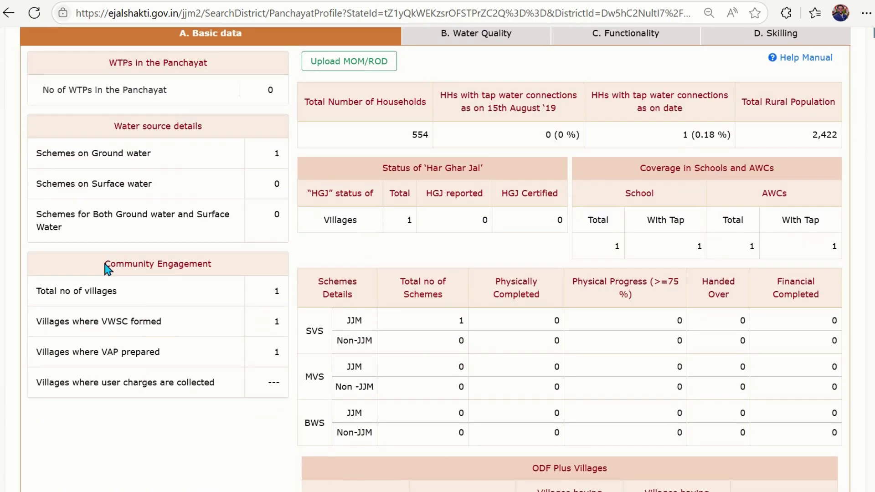
drag(104, 263, 211, 261)
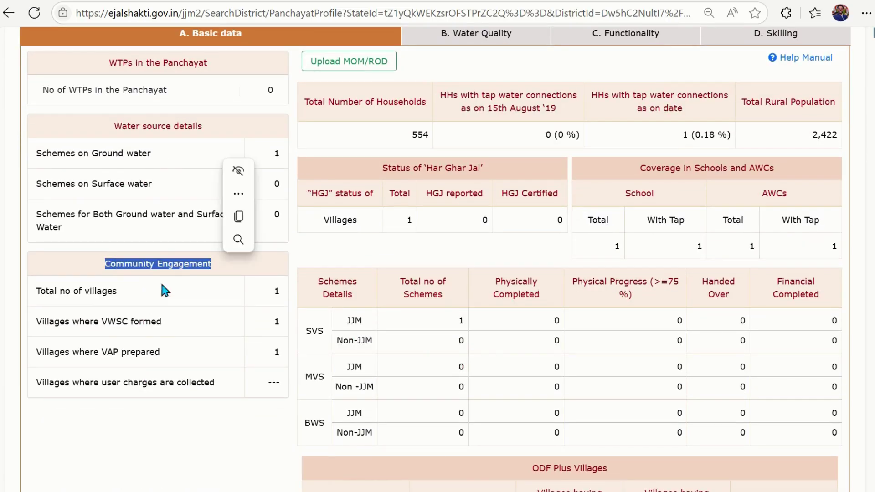
click(128, 320)
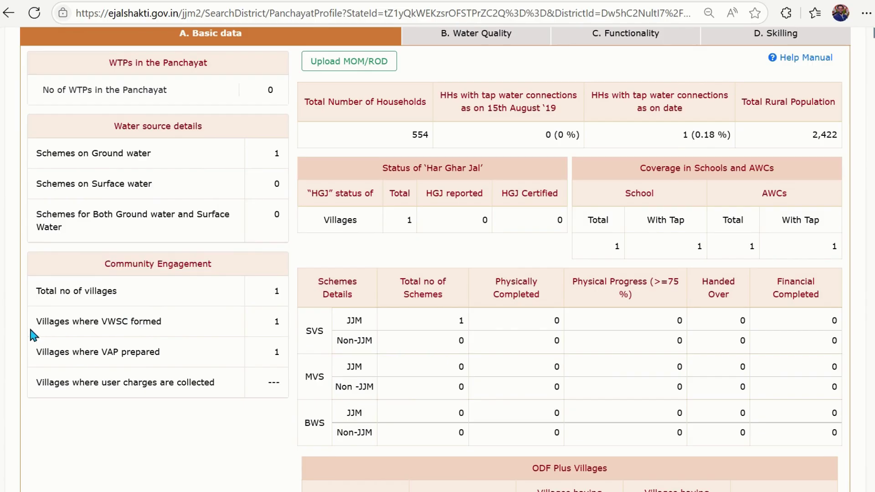
scroll(345, 246, up, 3)
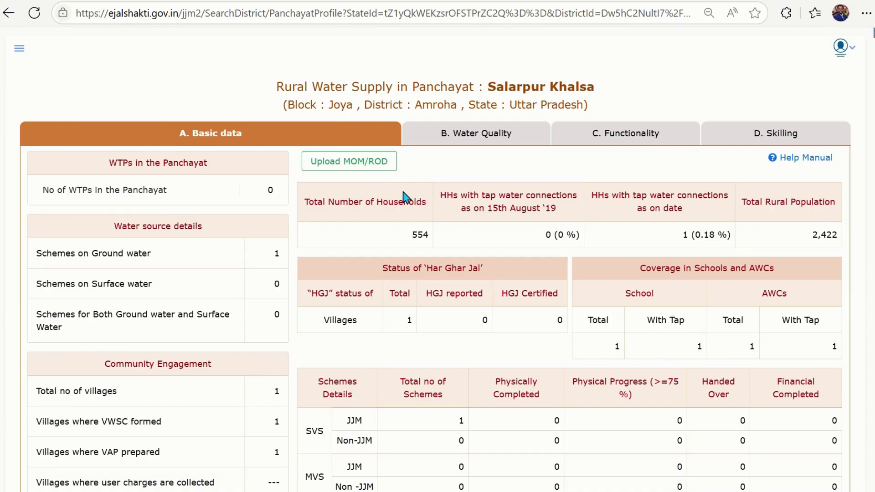
click(382, 170)
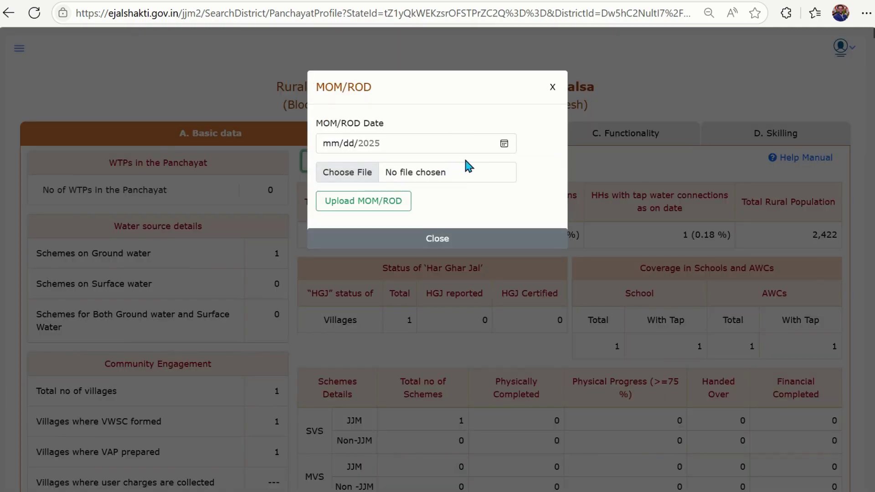
click(504, 144)
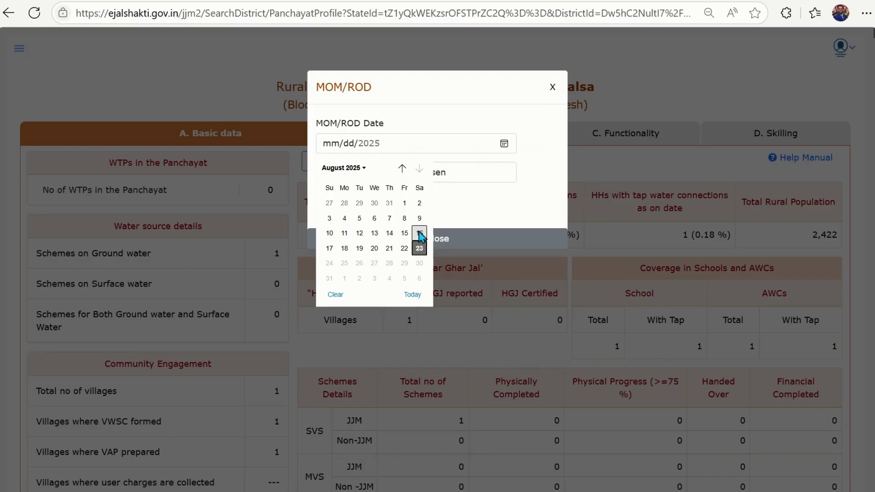
click(364, 169)
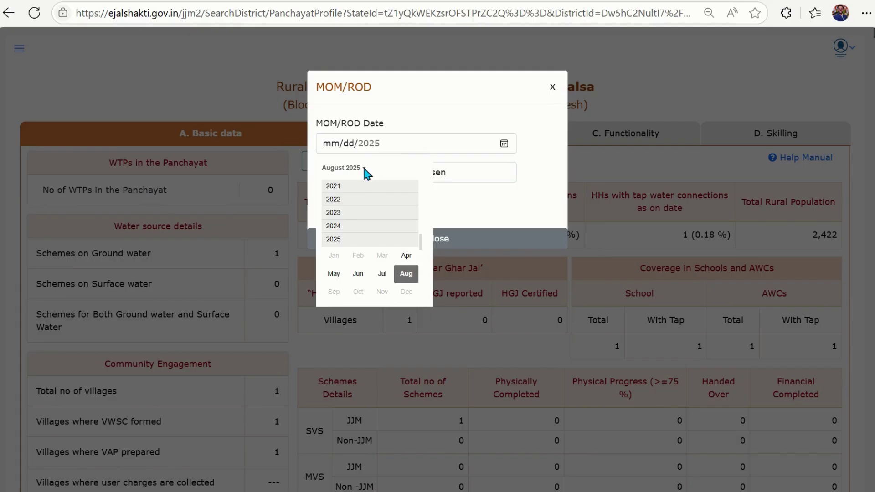
click(365, 168)
click(482, 198)
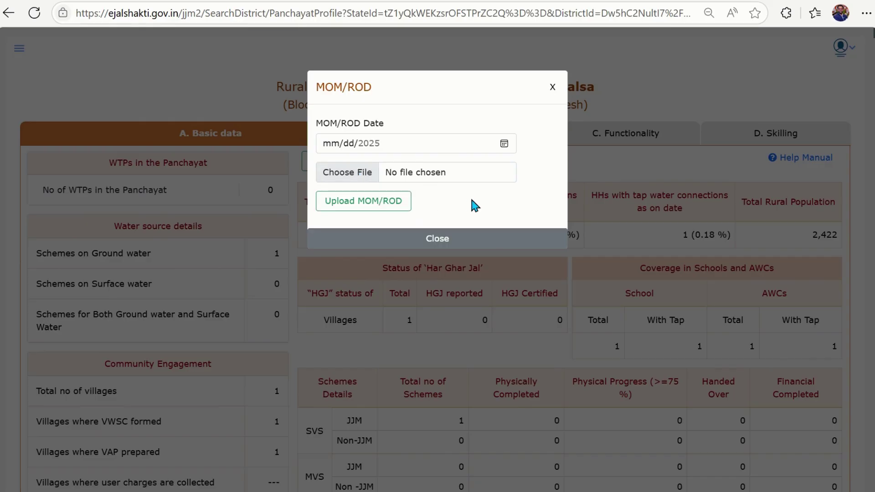
click(447, 239)
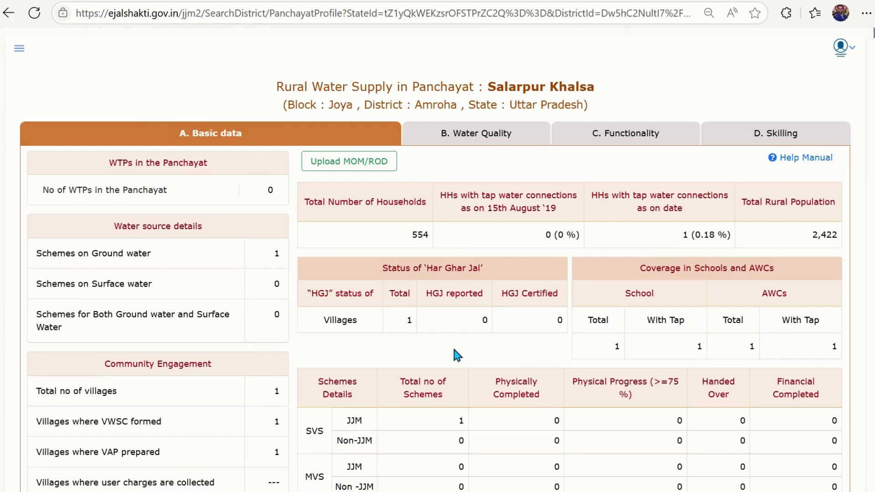
- Show the B. Water Quality tab and review its chemical parameters sample tables
scroll(454, 351, down, 5)
scroll(455, 351, up, 5)
click(490, 136)
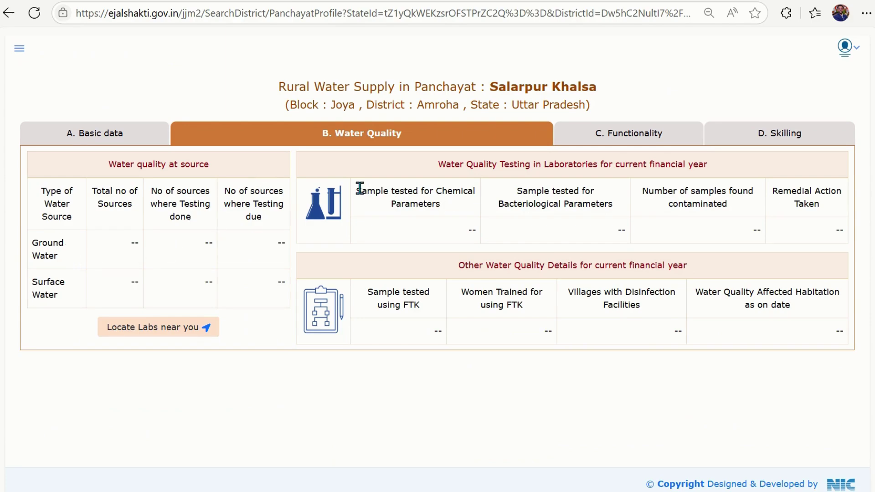
drag(360, 190, 442, 193)
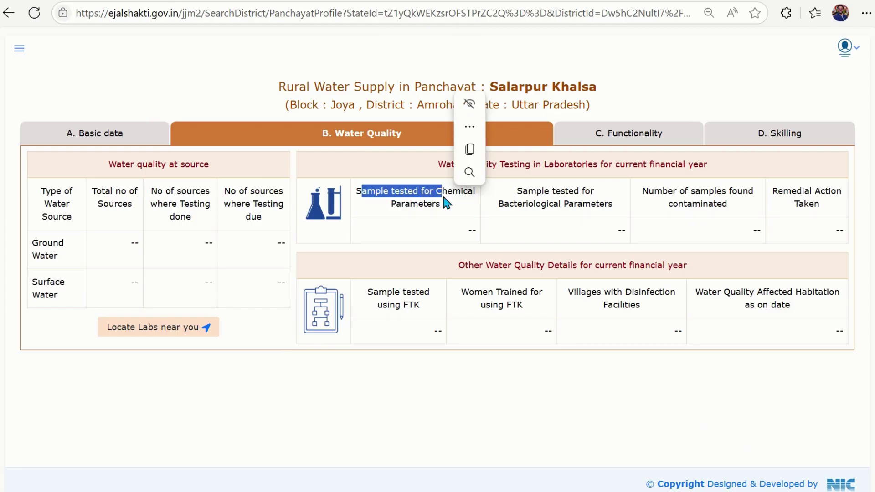
click(527, 224)
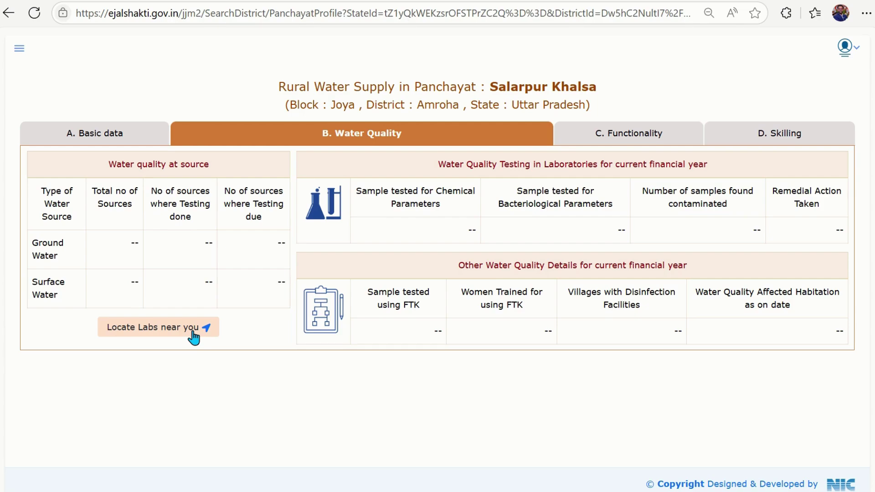
- Review the C. Functionality tab's Meri Panchayat note, then show the D. Skilling tab
click(645, 149)
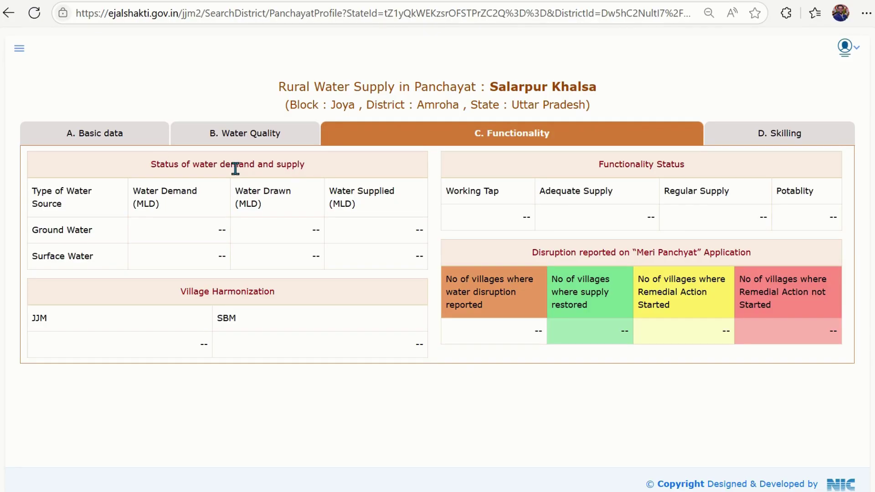
drag(637, 252, 725, 254)
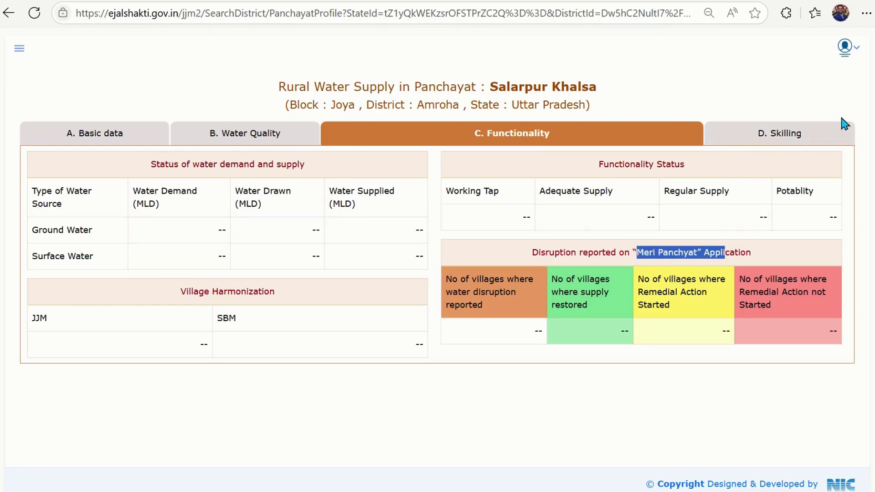
click(805, 137)
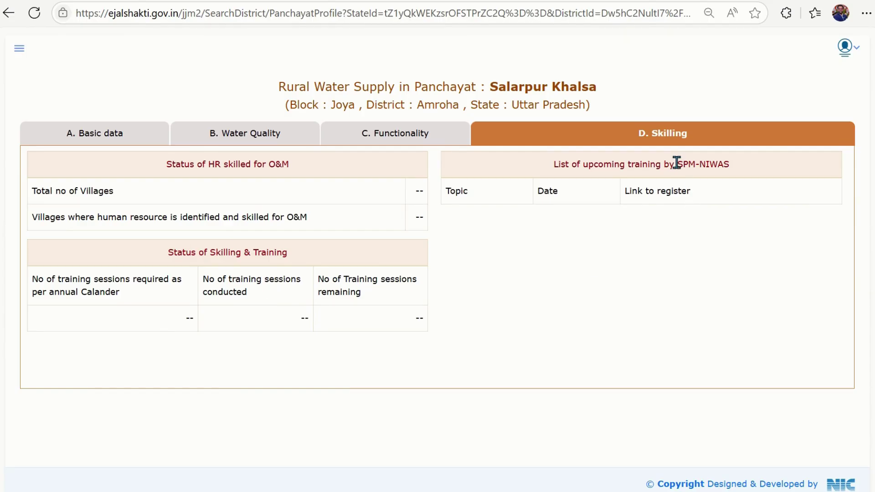
drag(677, 163, 742, 166)
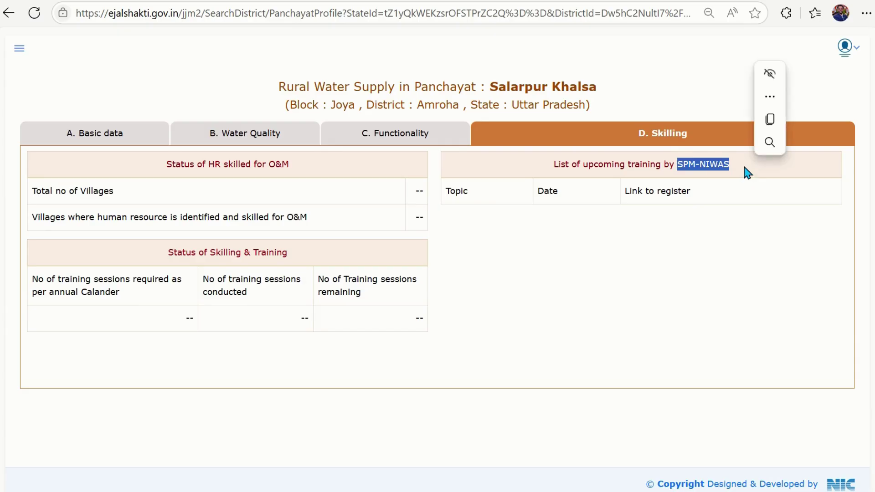
click(479, 195)
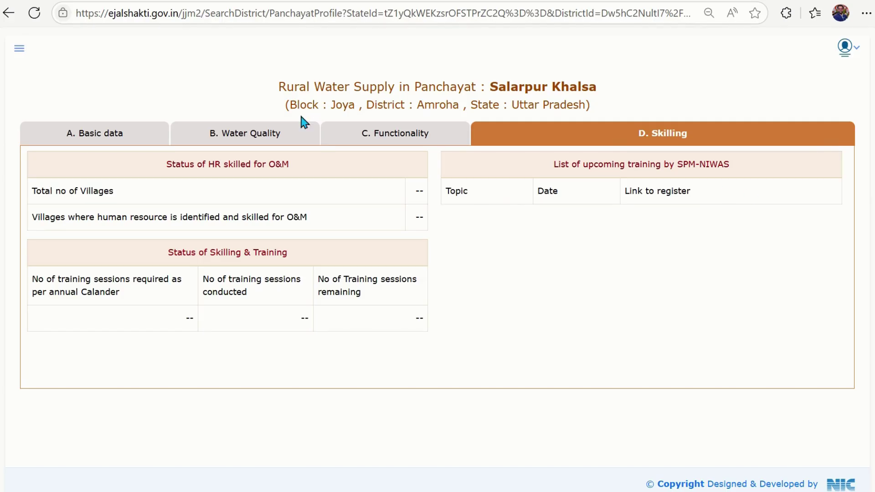
- Return to the A. Basic data tab and scroll through its figures
click(112, 132)
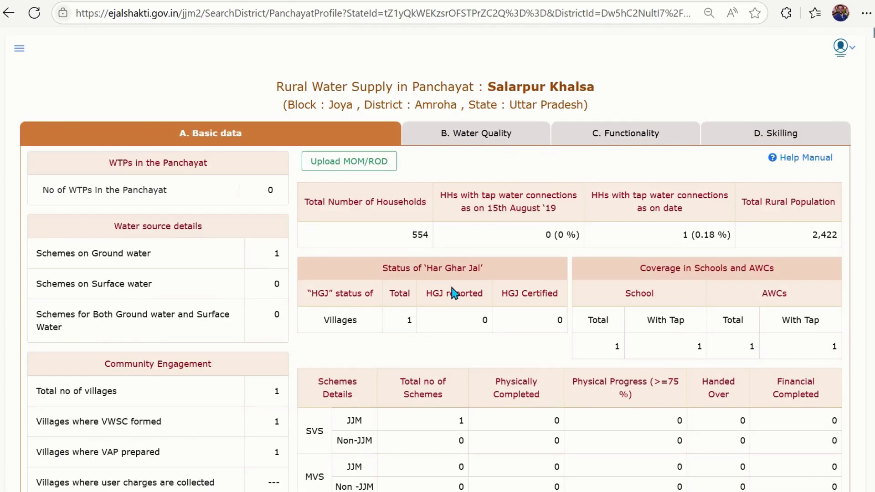
scroll(455, 293, down, 5)
scroll(454, 293, up, 5)
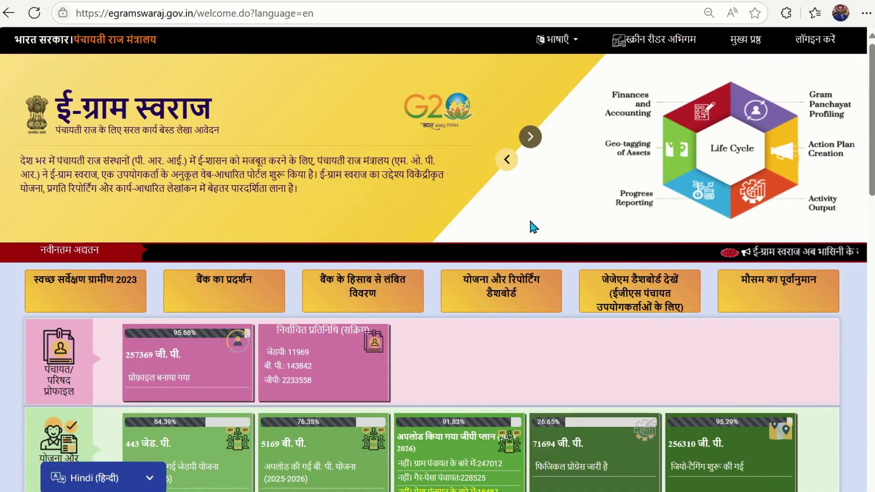
- Reopen the JJM dashboard sign-in page from eGramSwaraj and select the Captcha field
click(642, 314)
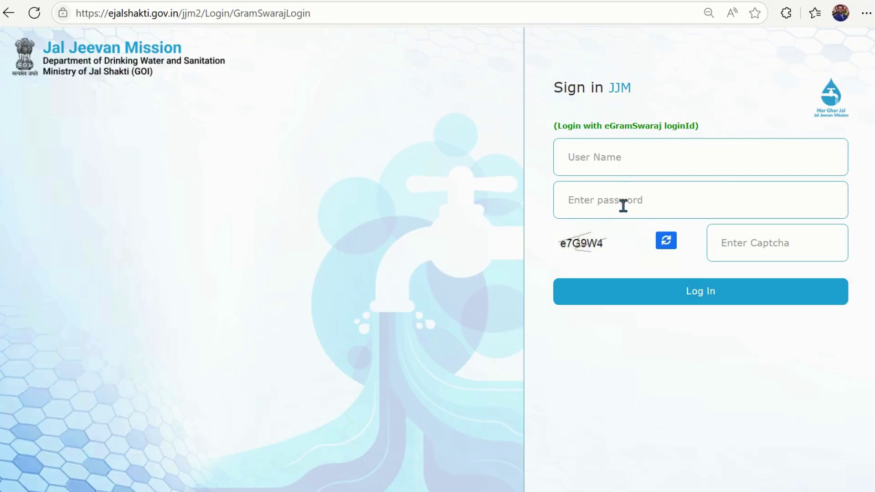
click(771, 245)
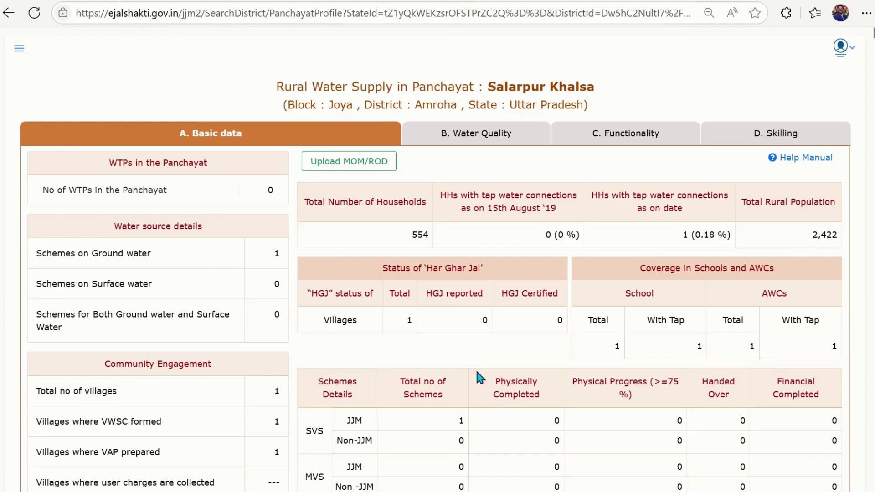
scroll(487, 391, down, 5)
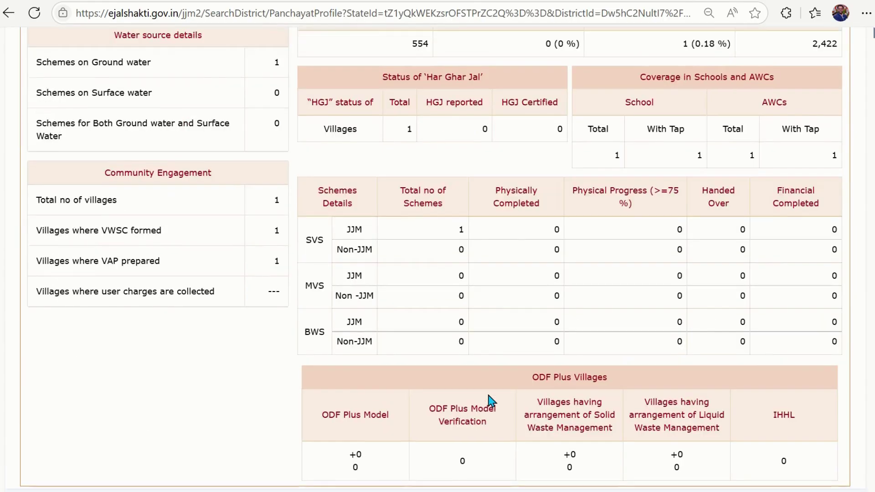
scroll(486, 391, up, 5)
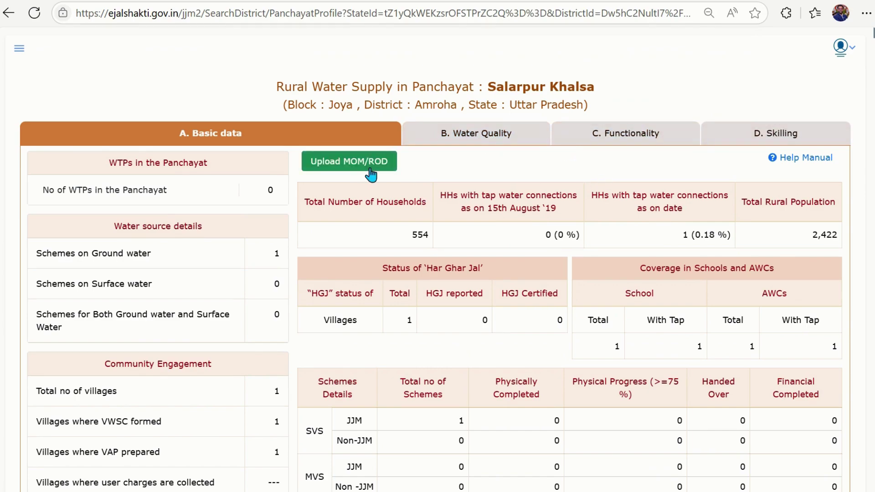
scroll(449, 292, down, 5)
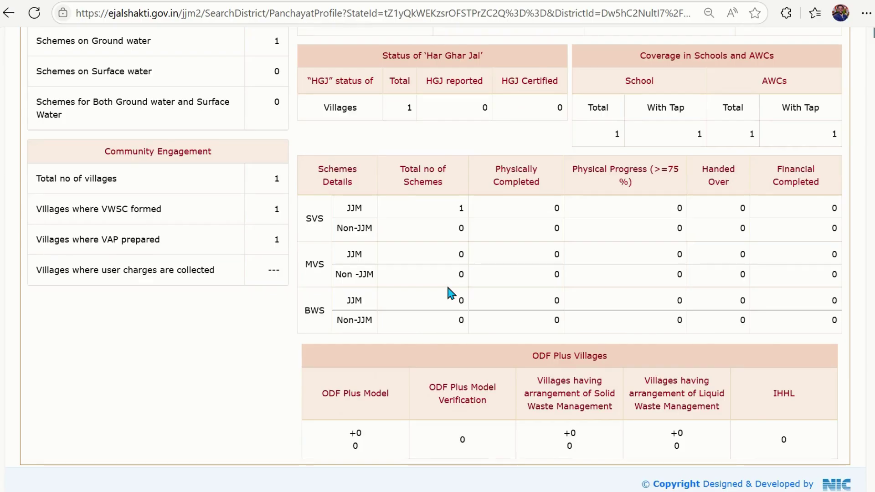
scroll(449, 292, up, 5)
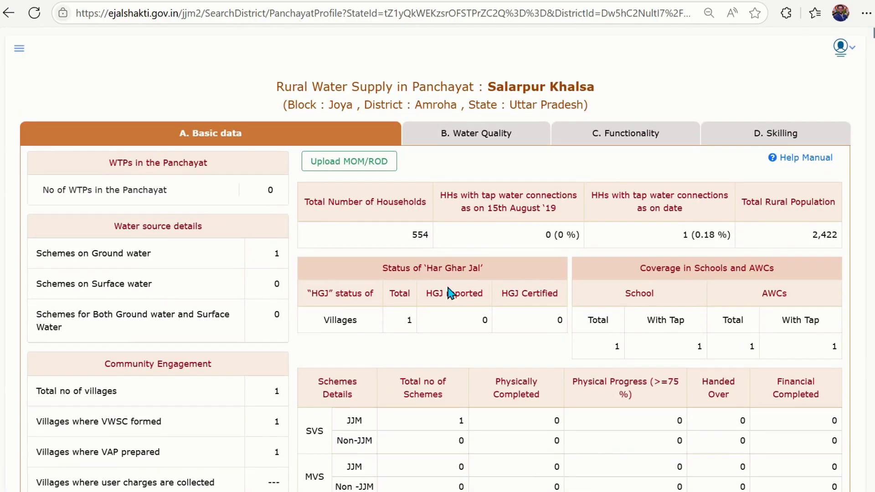